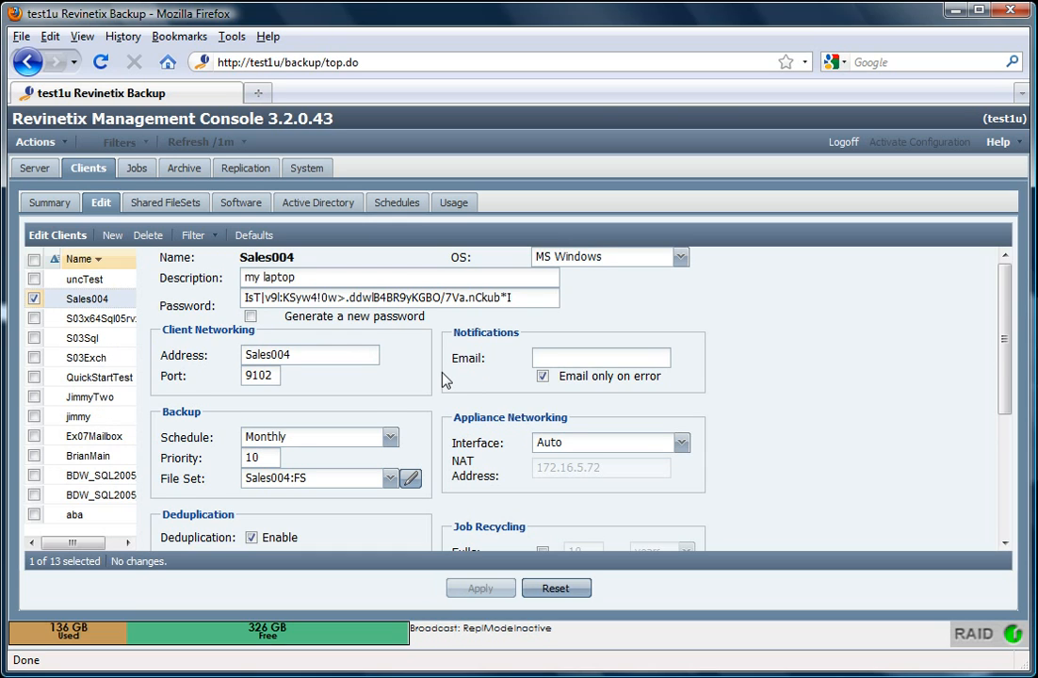
Review Sales004's client address and its port number 9102
scroll(452, 381, "down", 5)
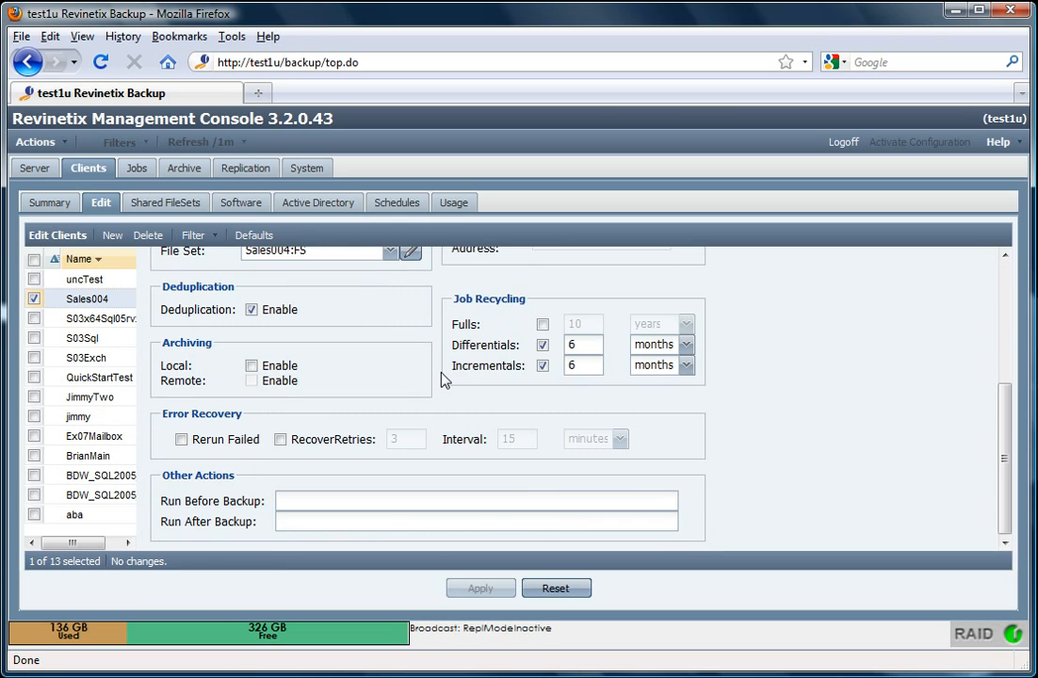
scroll(445, 380, "up", 5)
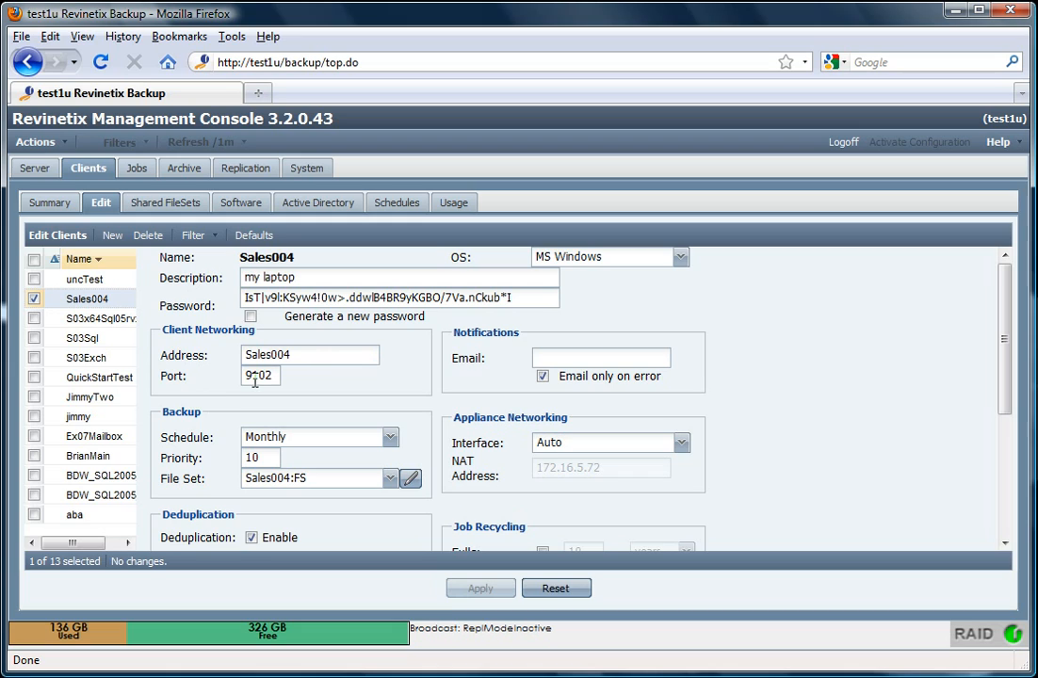
double_click(310, 357)
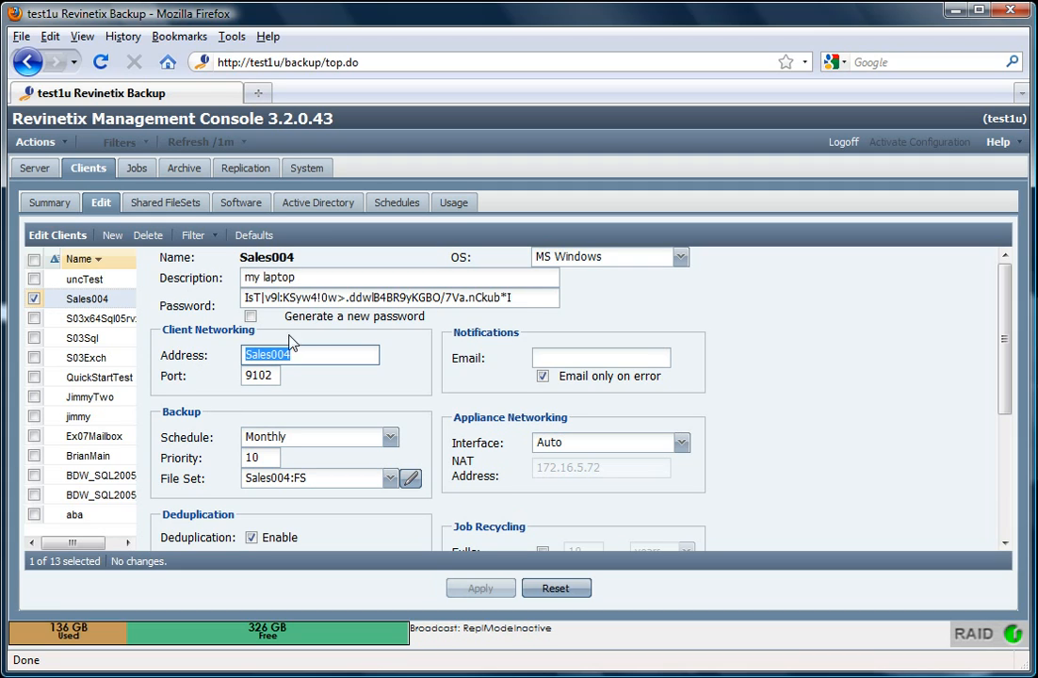
left_click(313, 356)
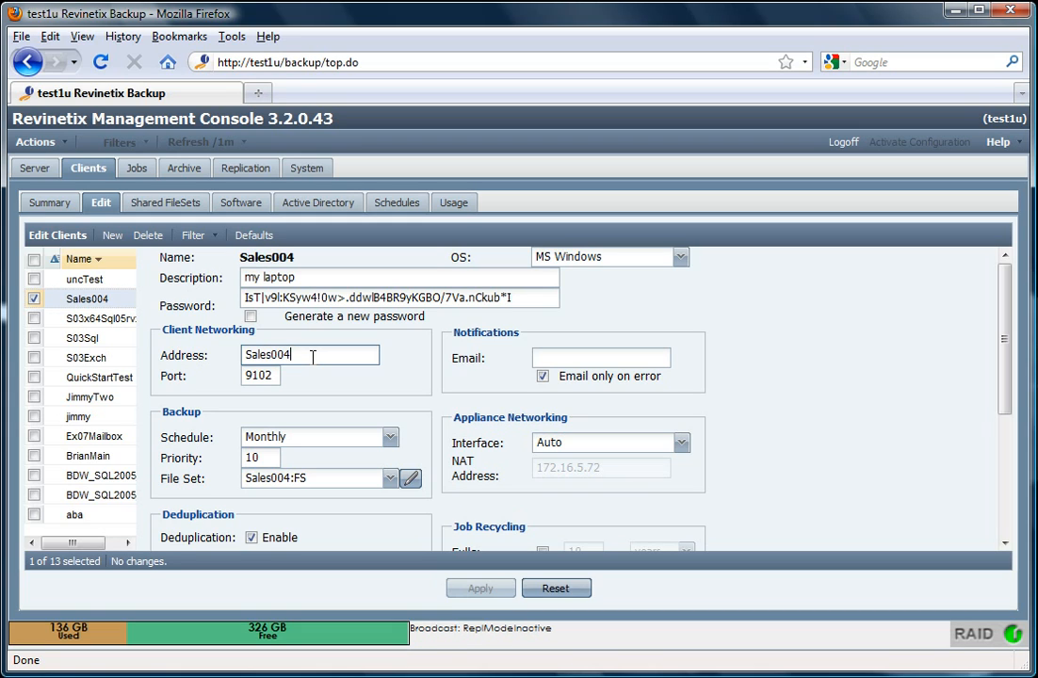
double_click(273, 377)
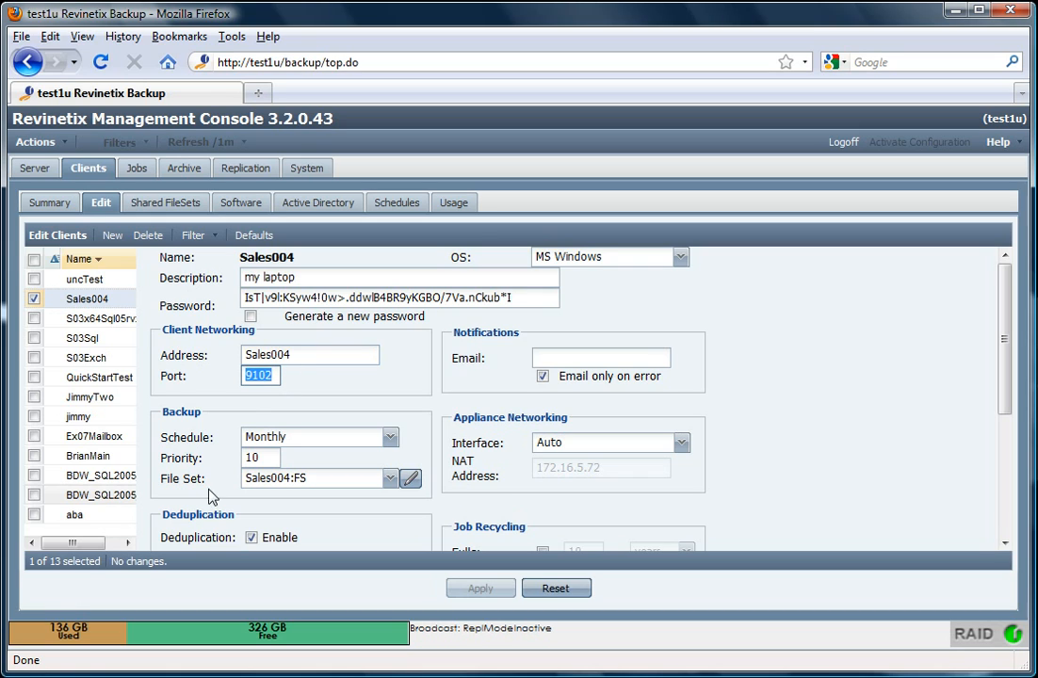
left_click(274, 376)
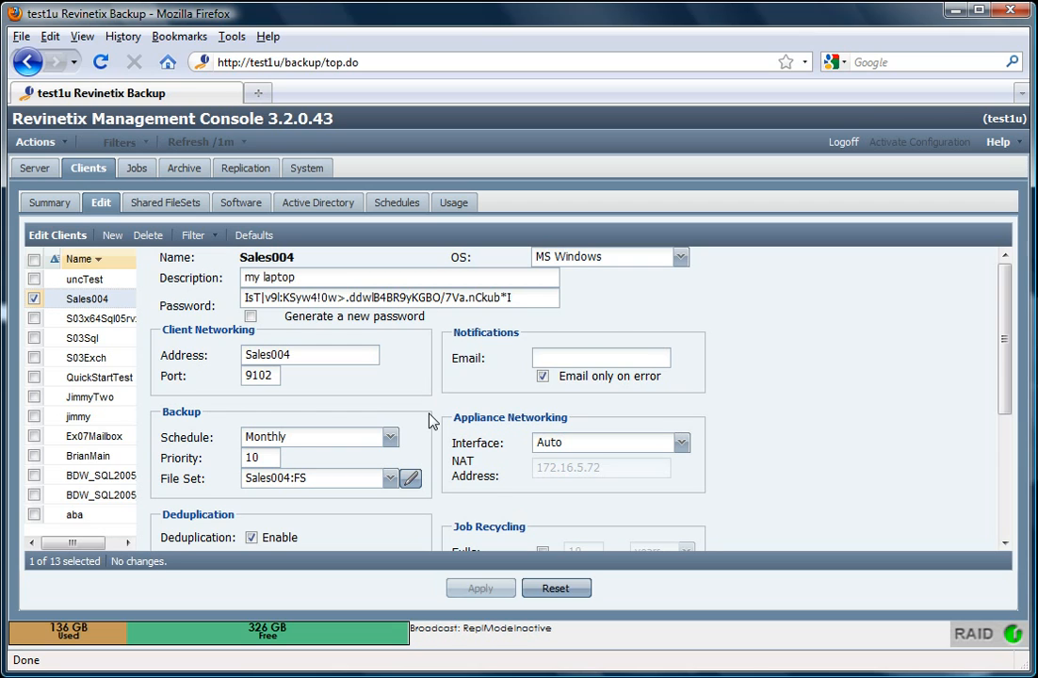
Check the backup schedule options, keep Monthly, and view the schedule list
scroll(431, 421, "down", 1)
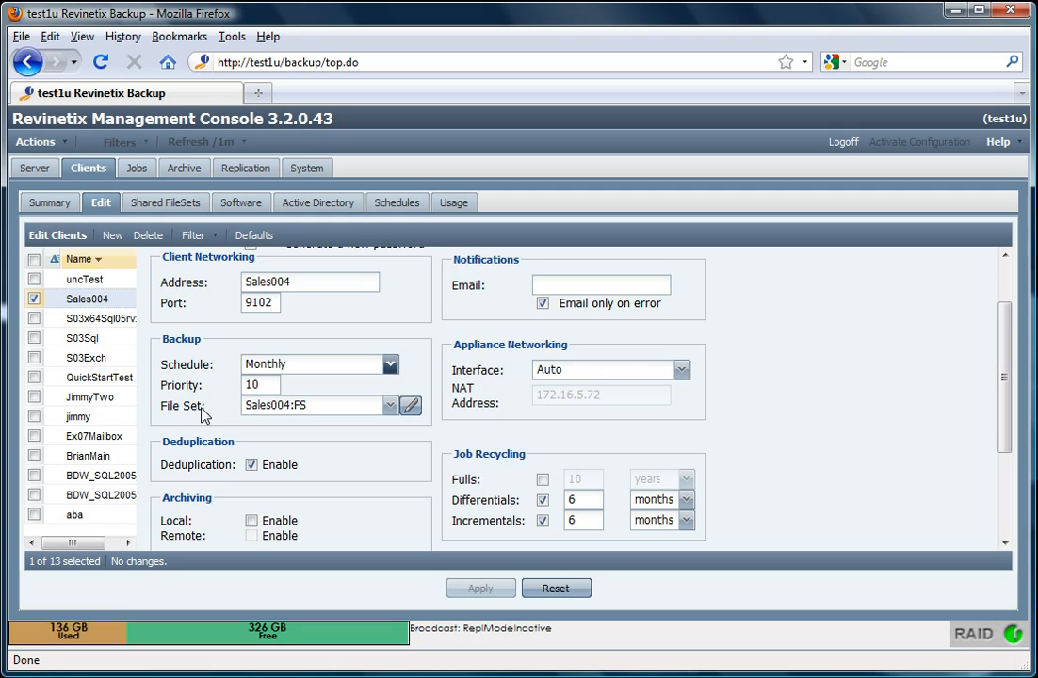
left_click(390, 365)
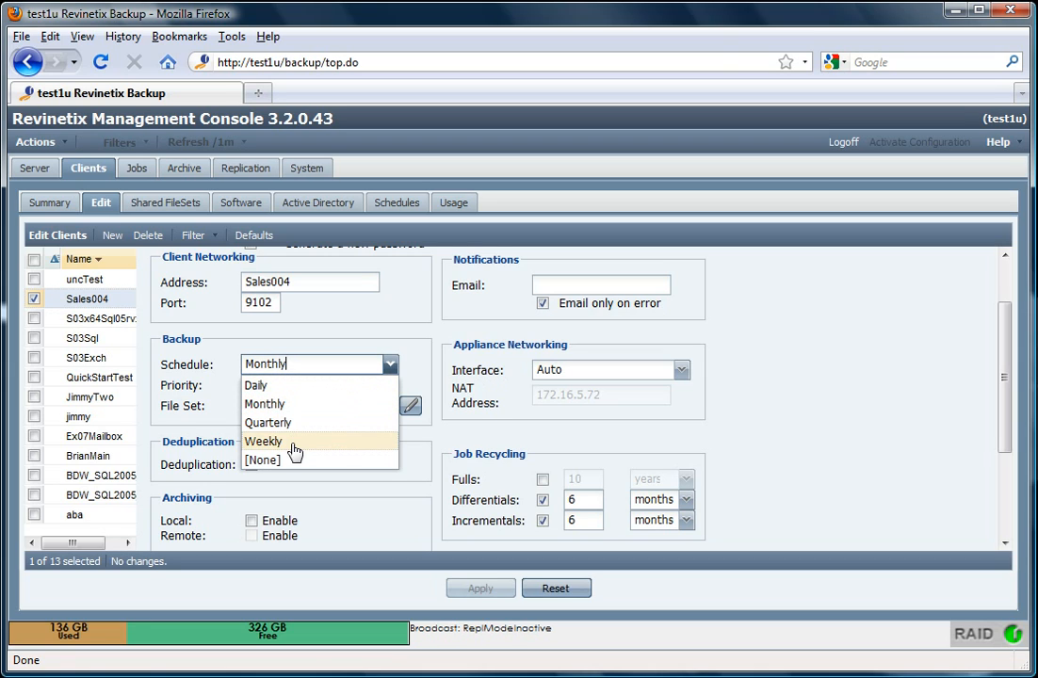
left_click(417, 369)
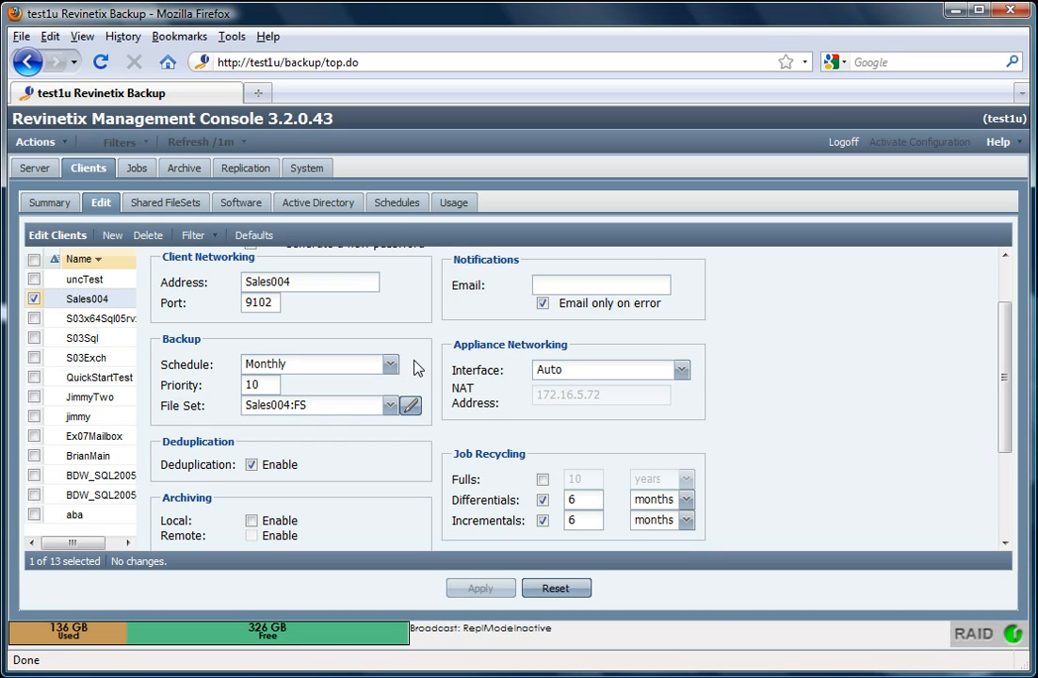
left_click(399, 207)
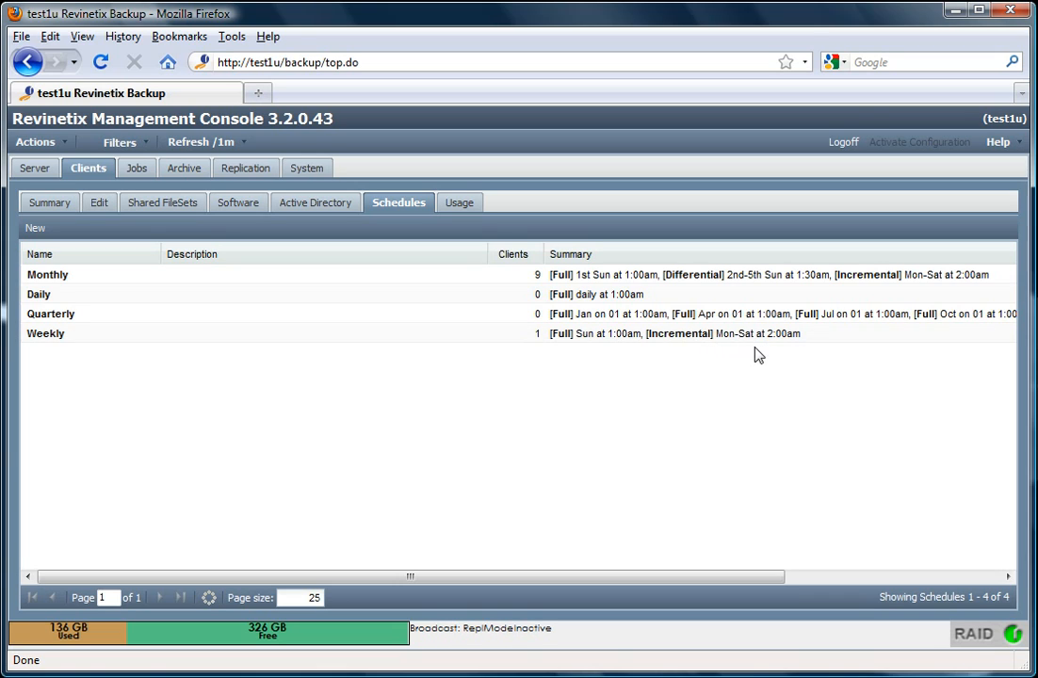
Go back to Sales004's edit form and review the file sets, keeping Sales004:FS
left_click(102, 210)
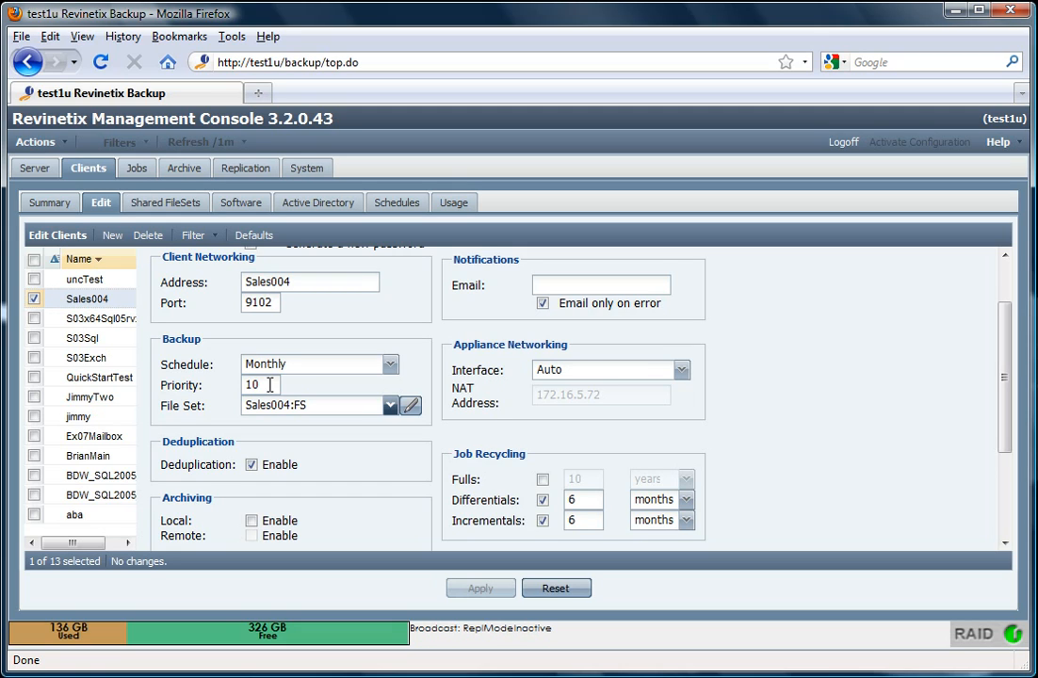
left_click(391, 406)
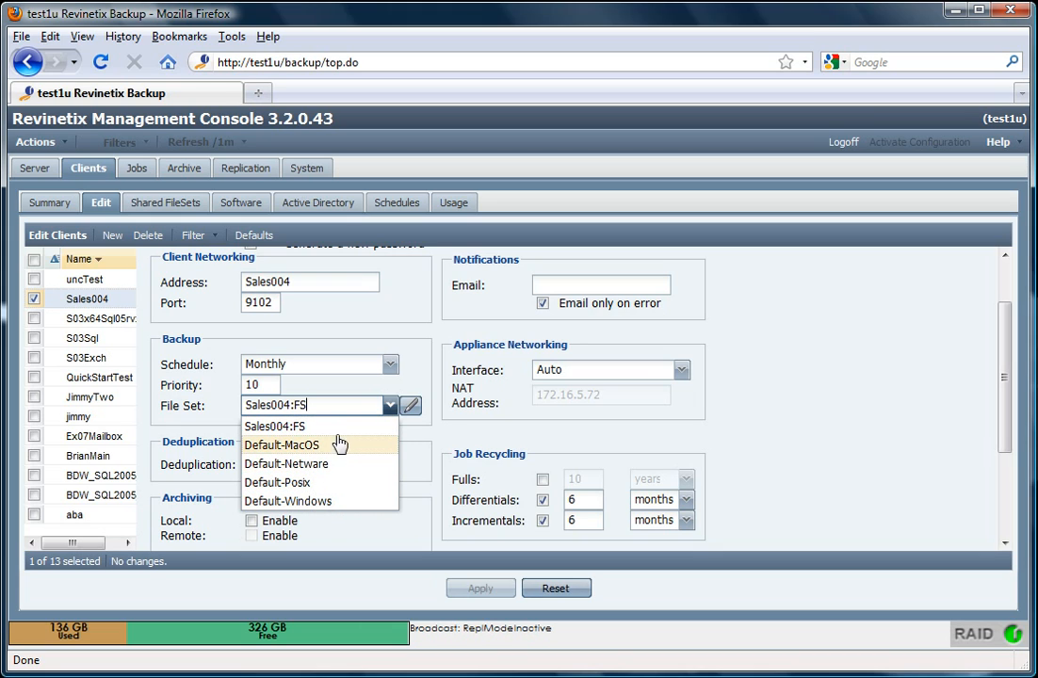
left_click(389, 406)
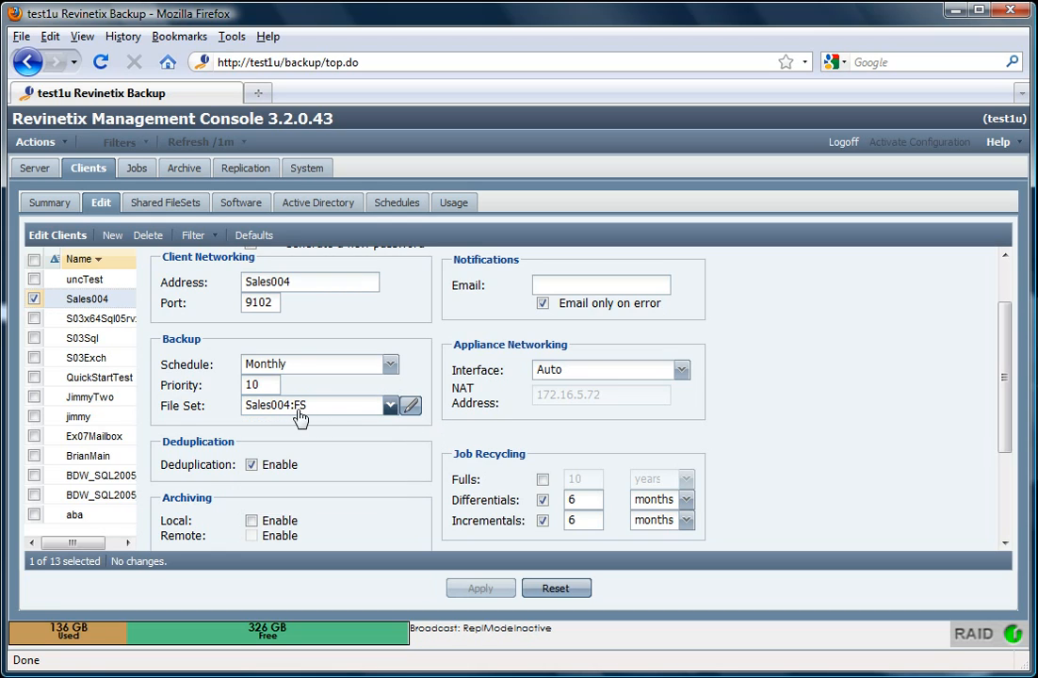
Open the File Set Editor for Sales004:FS
left_click(412, 406)
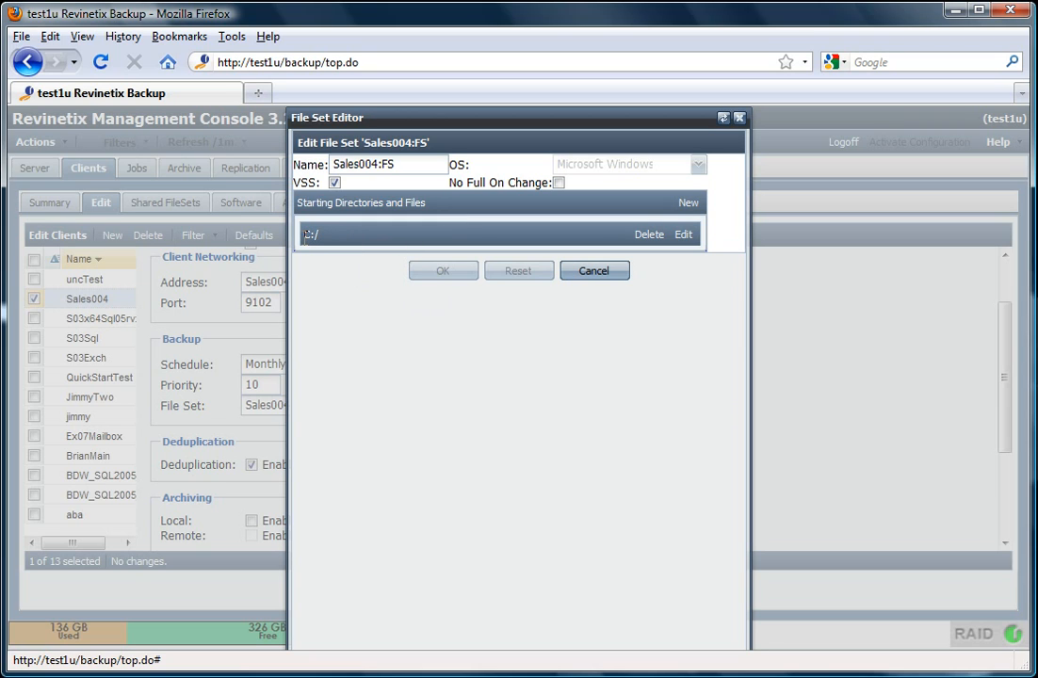
Change the starting directories from C:/ to C:/program files and D:/
left_click(684, 237)
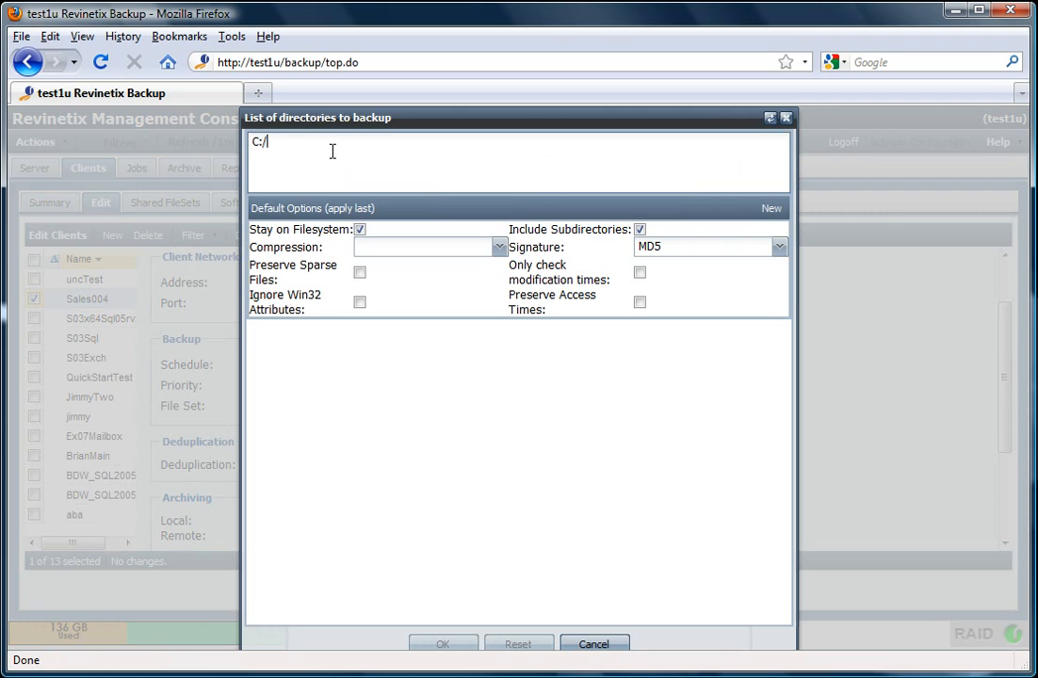
key("Return")
type("D;/")
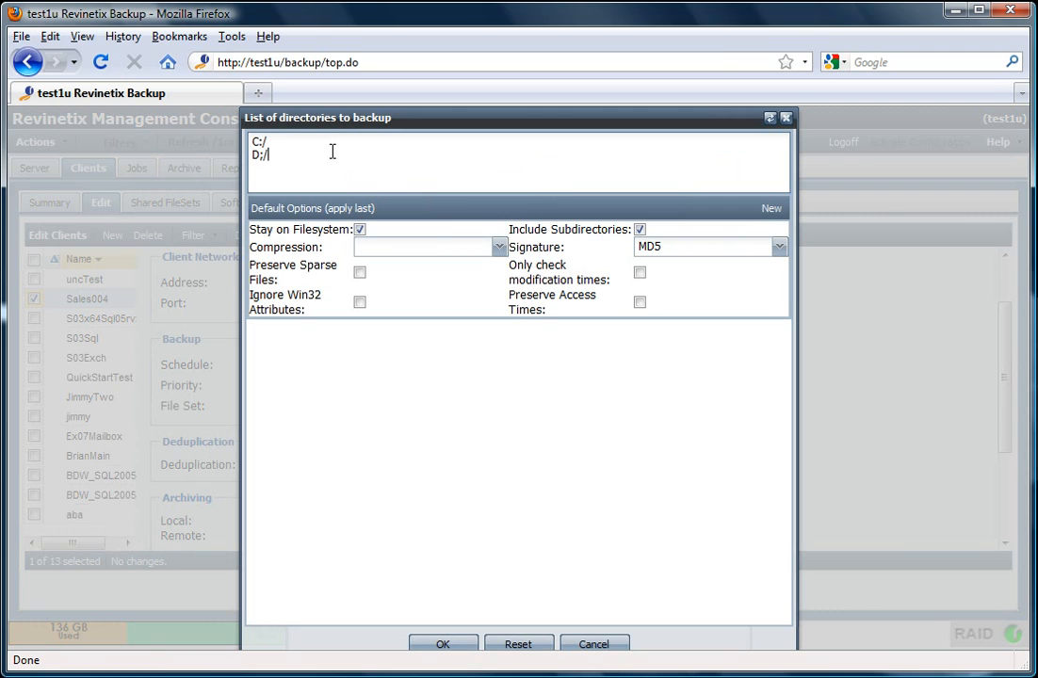
key("BackSpace")
key("BackSpace")
type(":/")
key("Up")
type("program files")
left_click(500, 247)
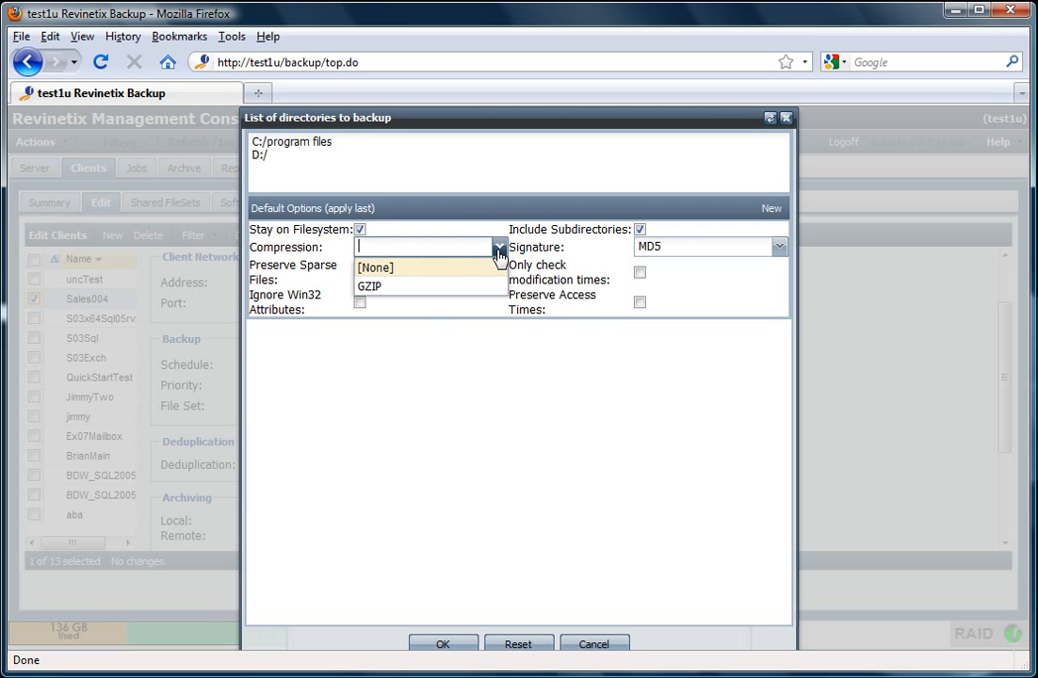
left_click(509, 213)
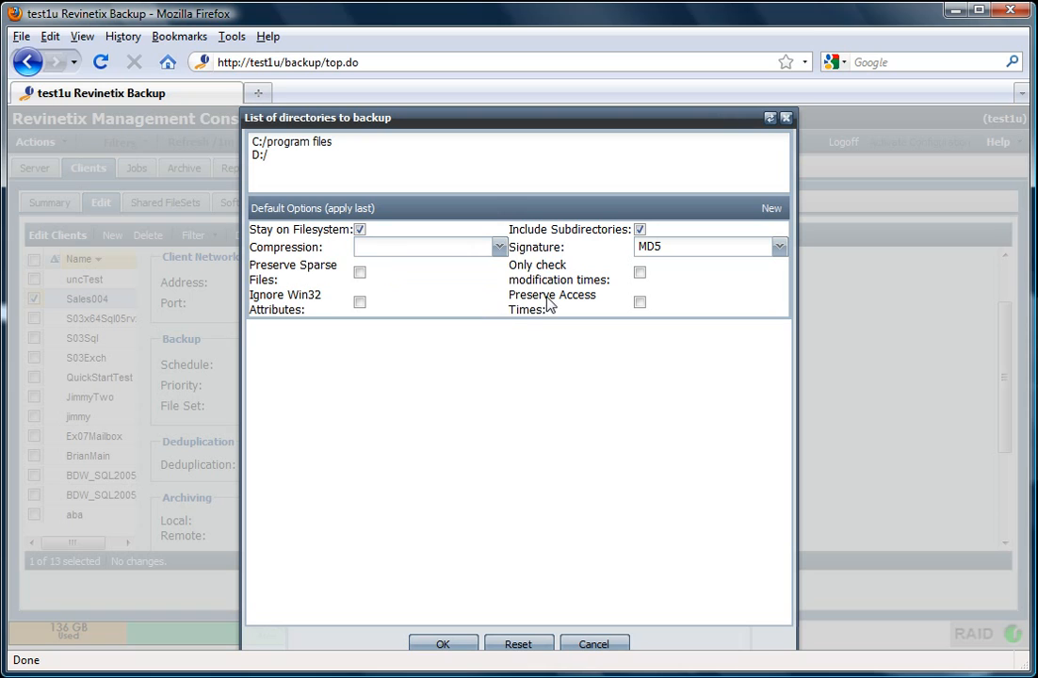
left_click(772, 211)
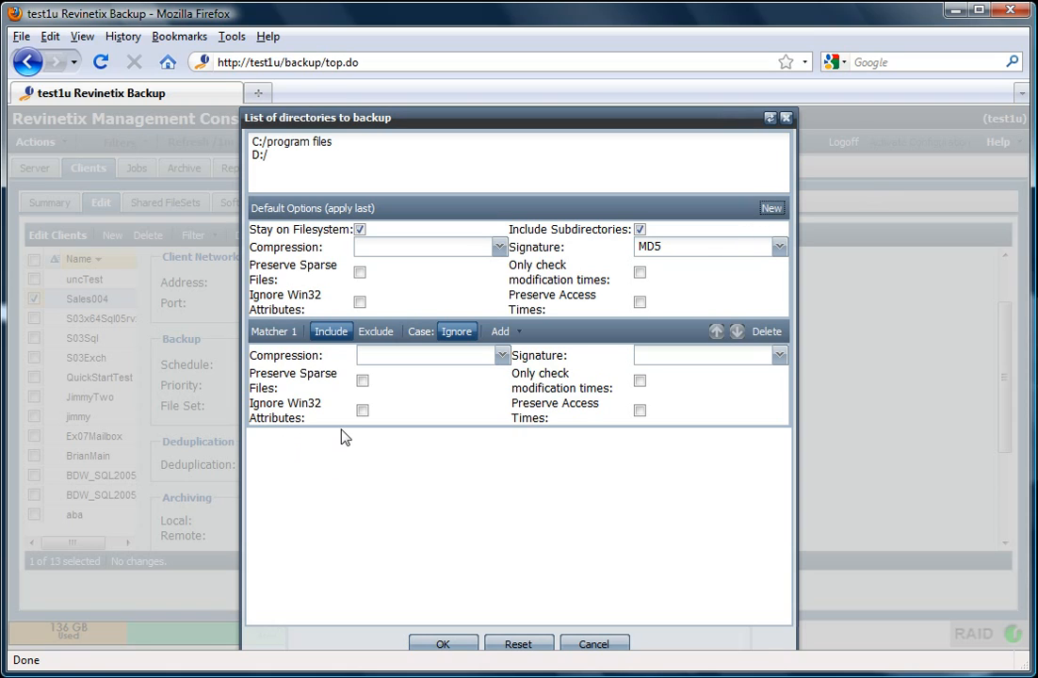
Set Matcher 1 to Exclude with case left on Ignore
left_click(378, 332)
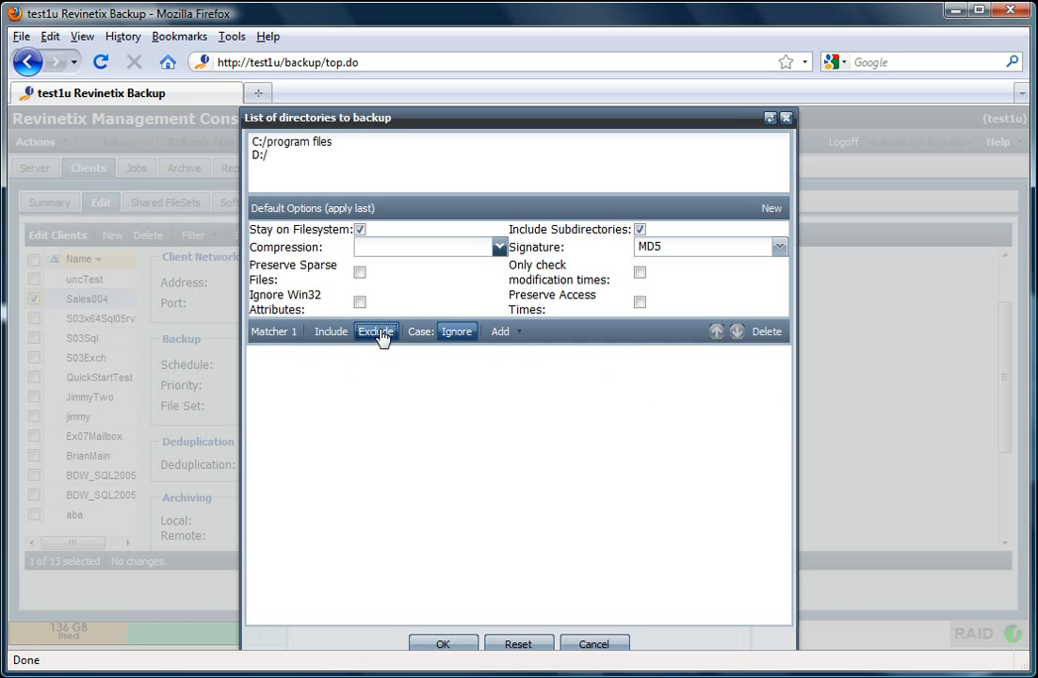
left_click(457, 331)
left_click(461, 332)
left_click(520, 336)
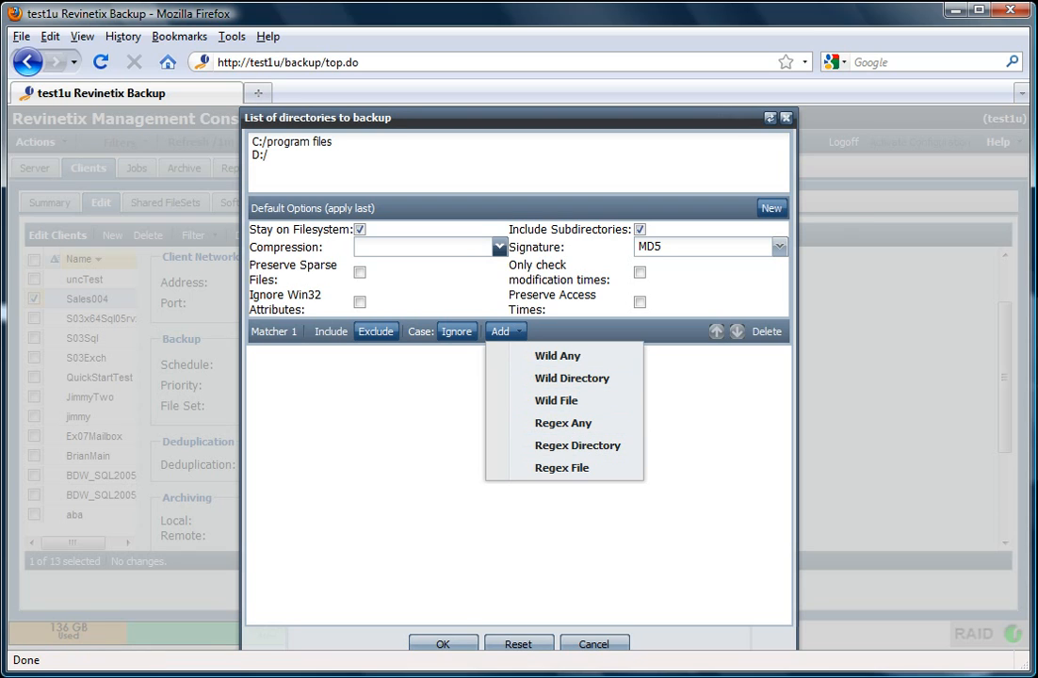
Add a Wild File pattern *.mp3 to the exclude matcher
left_click(571, 401)
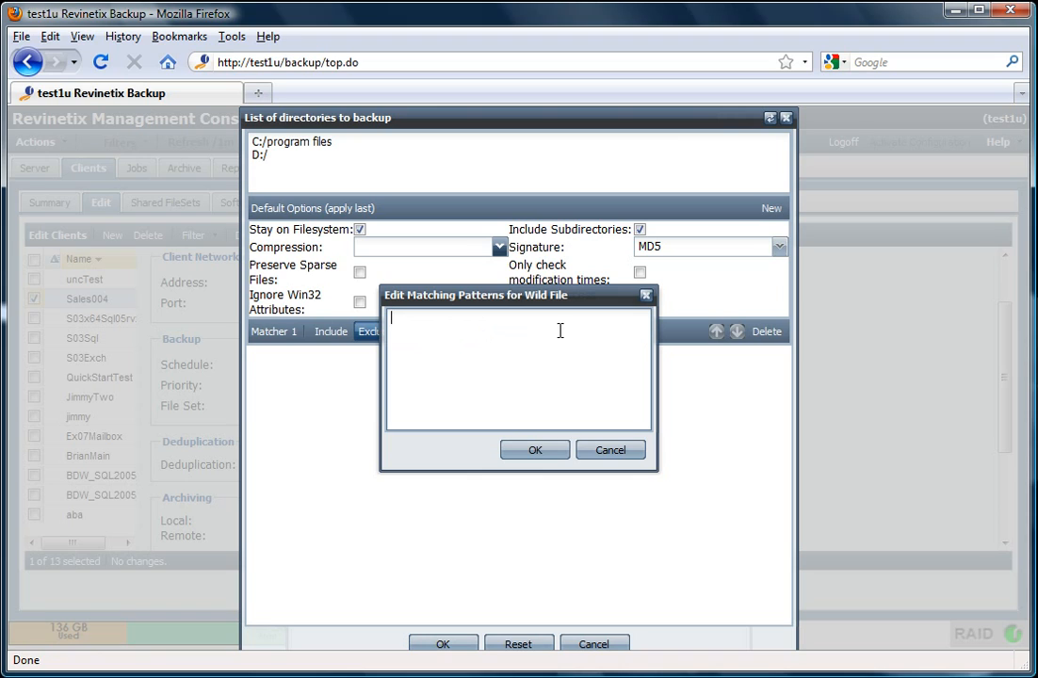
type("*.mp3")
left_click(559, 456)
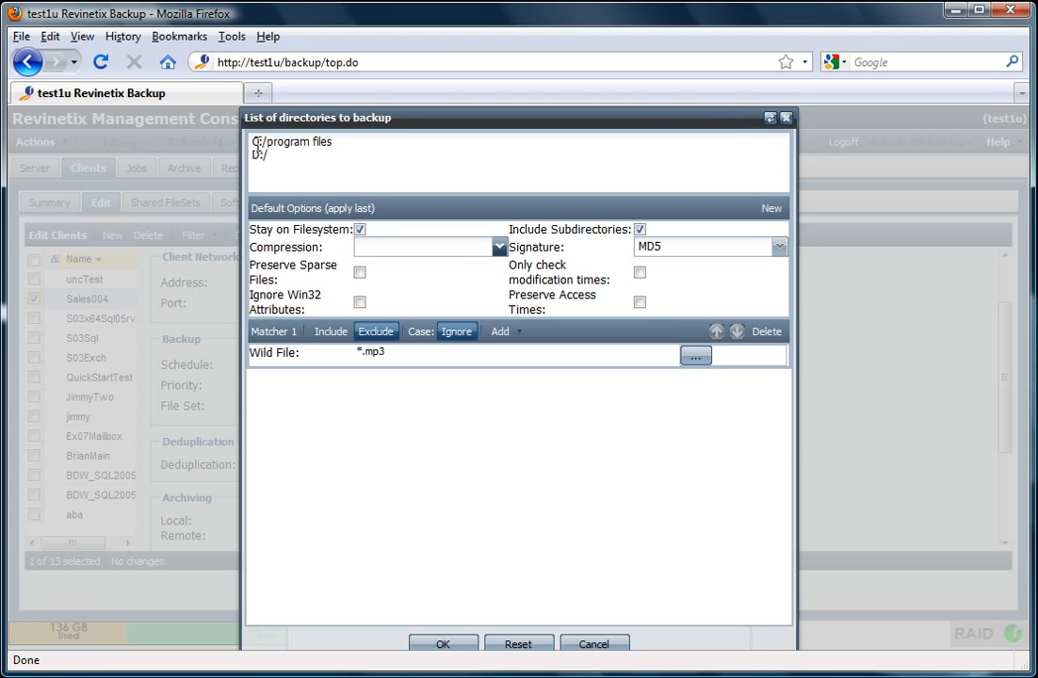
Accept the directory and matcher changes and save the Sales004:FS file set
type("/")
left_click(450, 644)
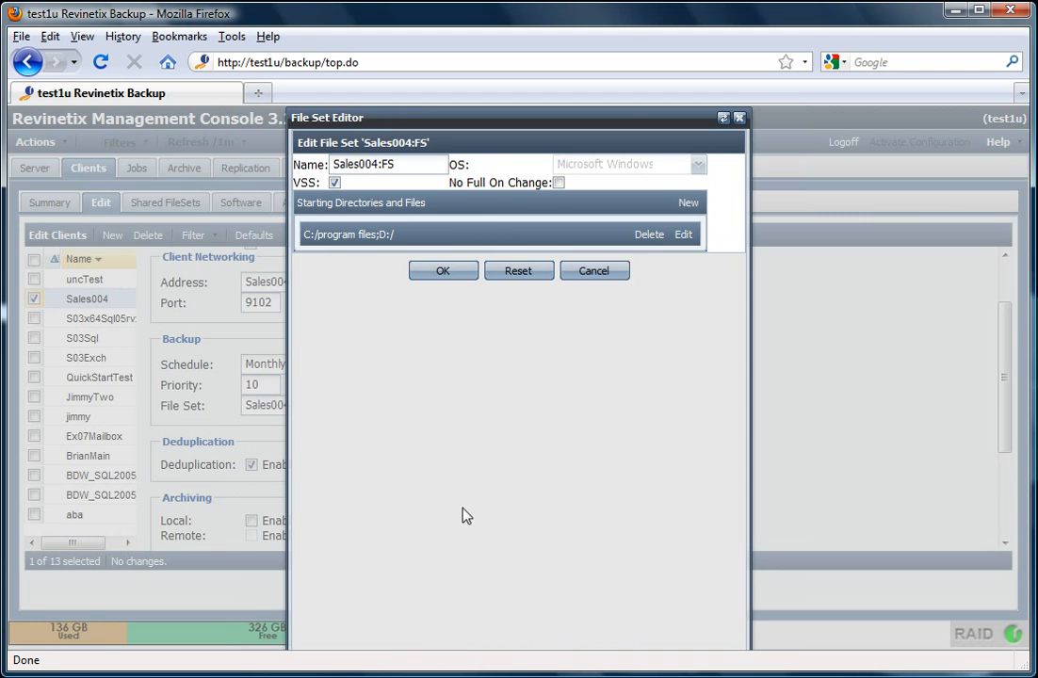
left_click(443, 271)
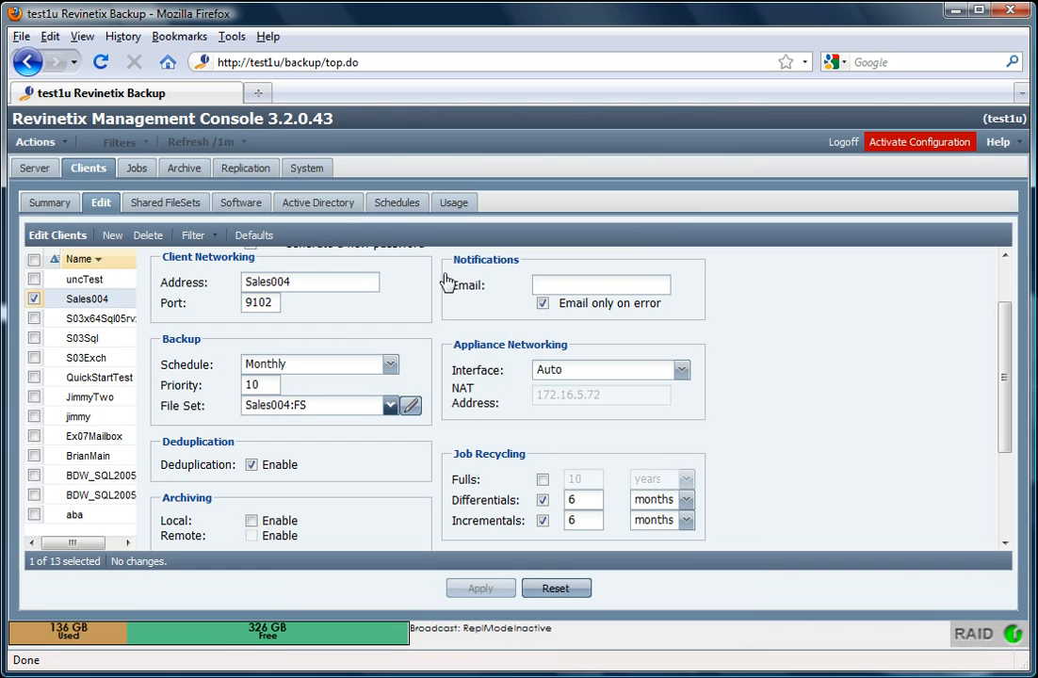